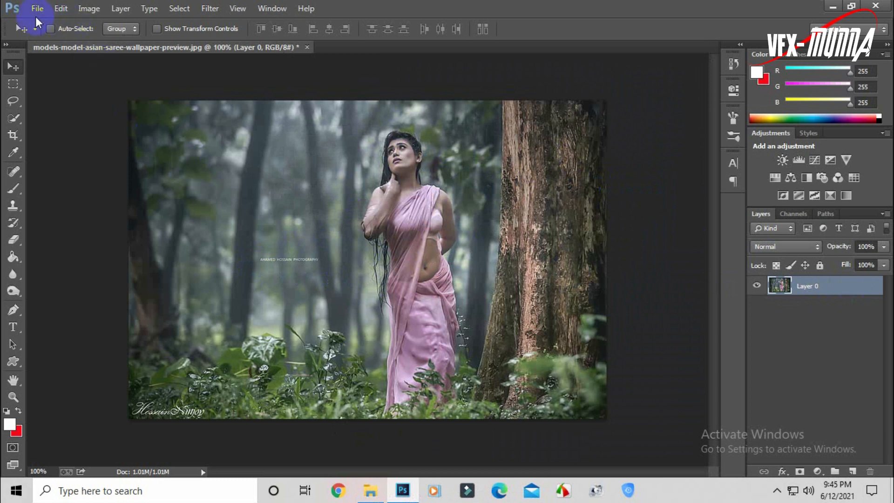
# Remove the small photography credit text in the background beside the woman with the content-aware Spot Healing Brush
pyautogui.click(13, 102)
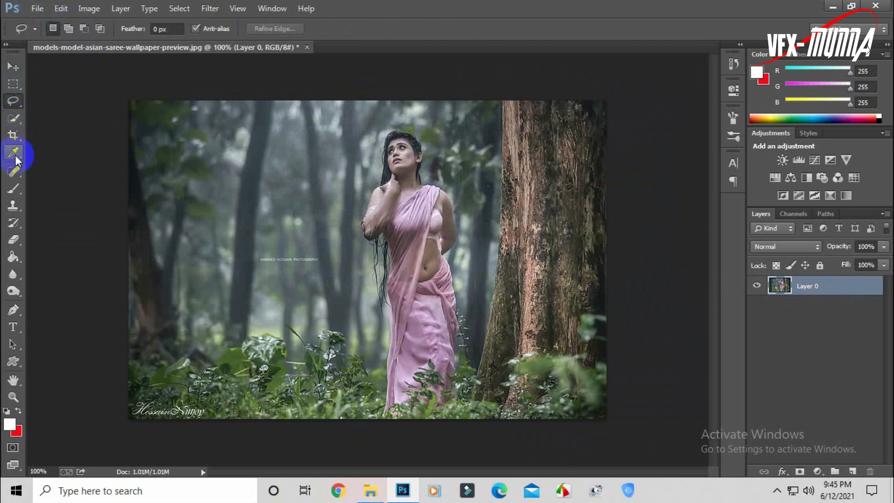
pyautogui.click(13, 172)
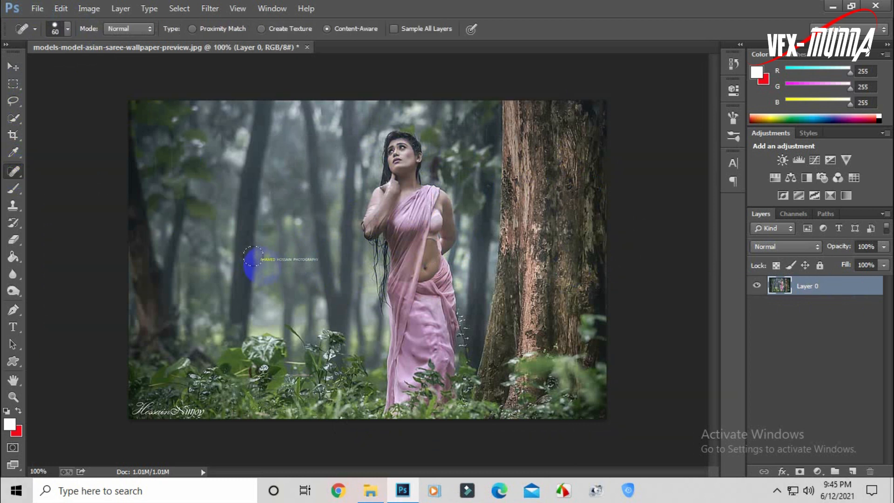
pyautogui.moveTo(253, 257)
pyautogui.mouseDown()
pyautogui.moveTo(310, 262)
pyautogui.moveTo(298, 257)
pyautogui.mouseUp()
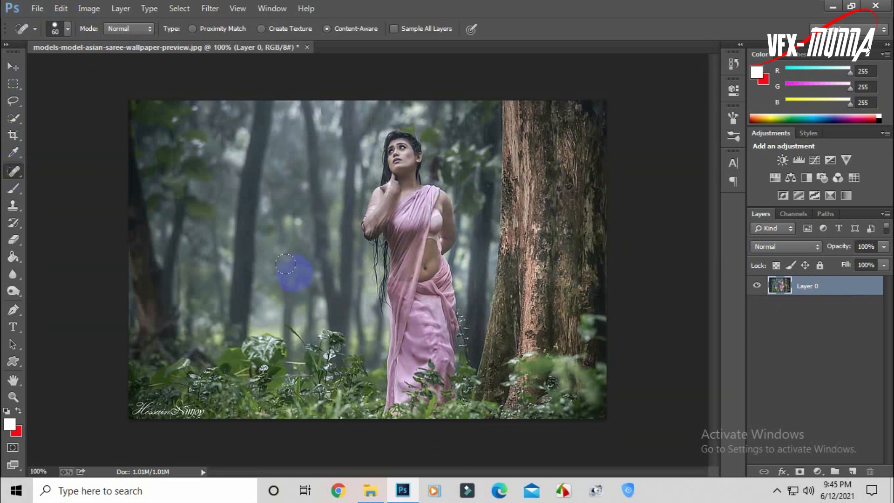
pyautogui.click(13, 67)
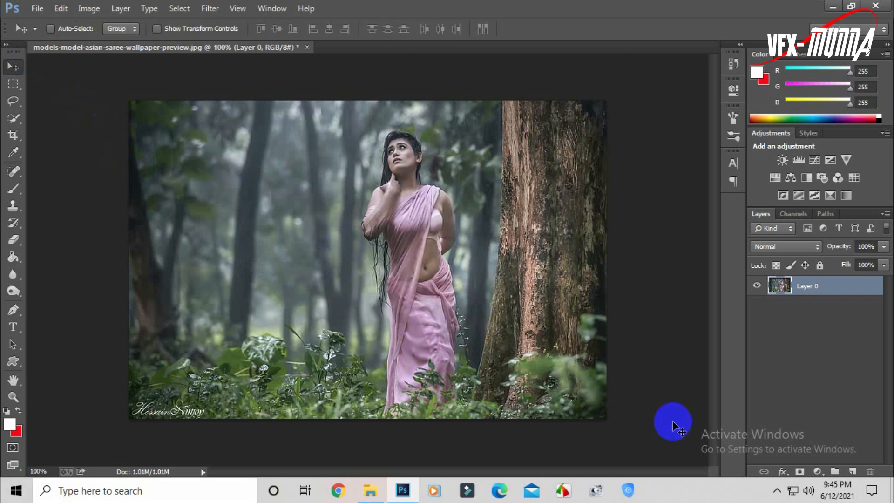
# Add a Color Lookup adjustment layer using the 2Strip.look 3DLUT file
pyautogui.click(819, 472)
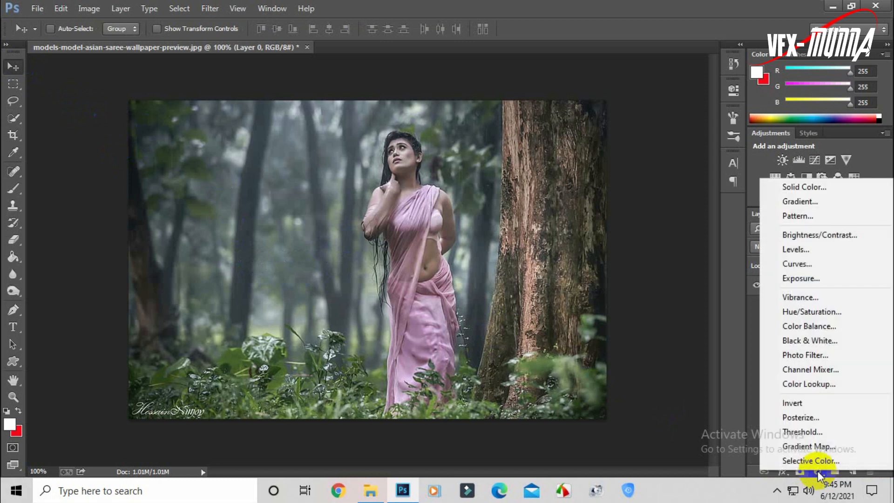
pyautogui.click(819, 384)
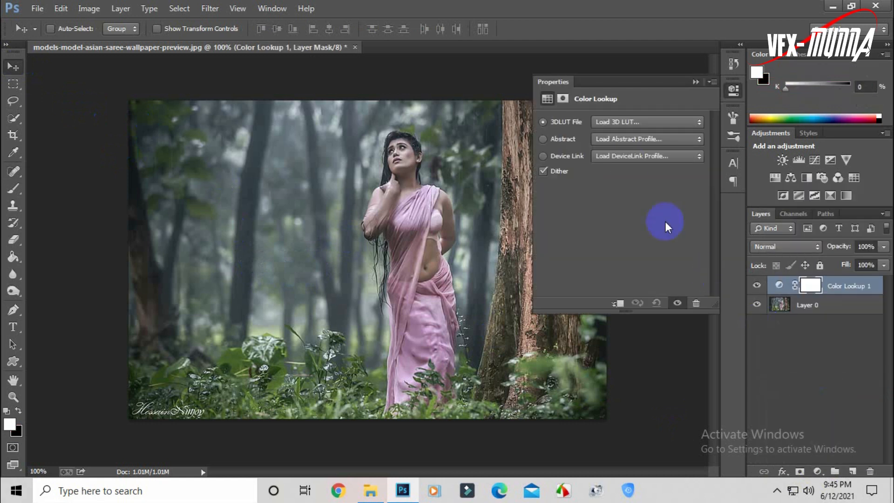
pyautogui.click(679, 121)
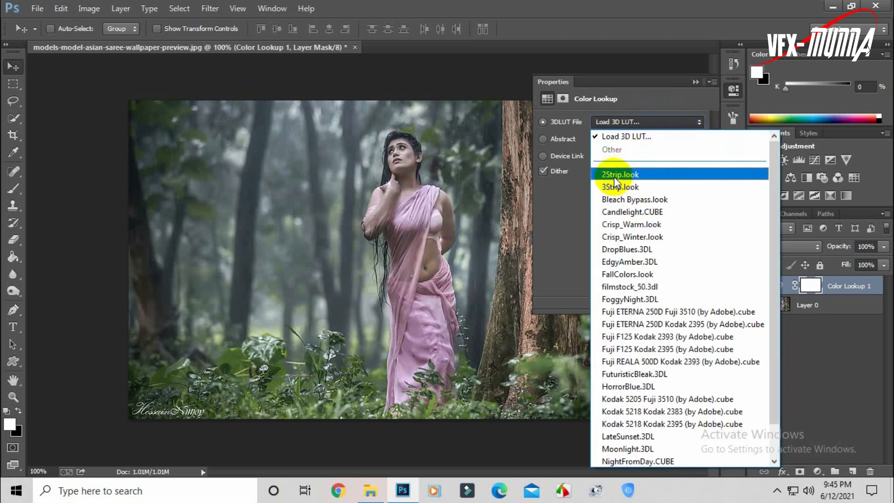
pyautogui.click(679, 176)
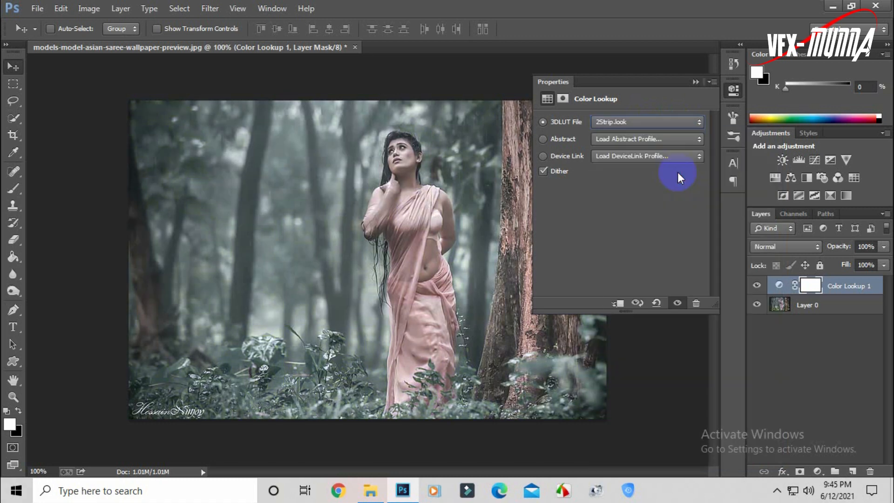
pyautogui.click(695, 82)
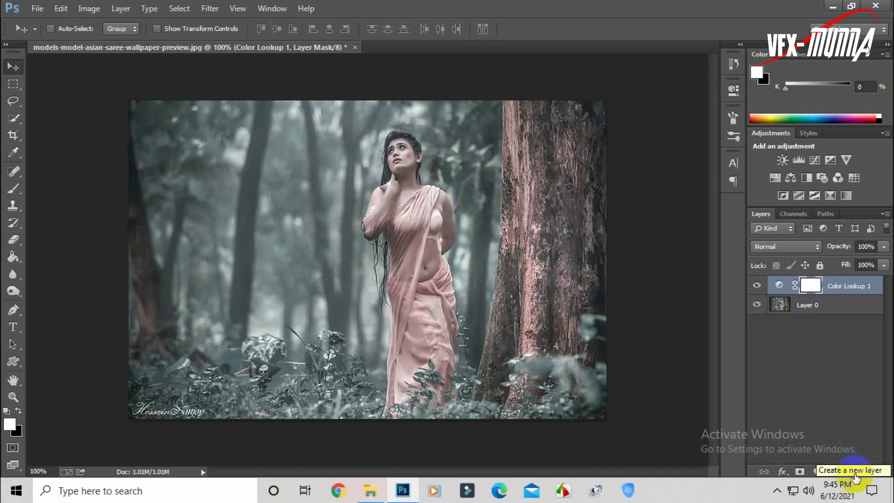
# Create a new layer and fill it using Apply Image with the merged RGB source, Multiply blending and 100% opacity
pyautogui.click(854, 473)
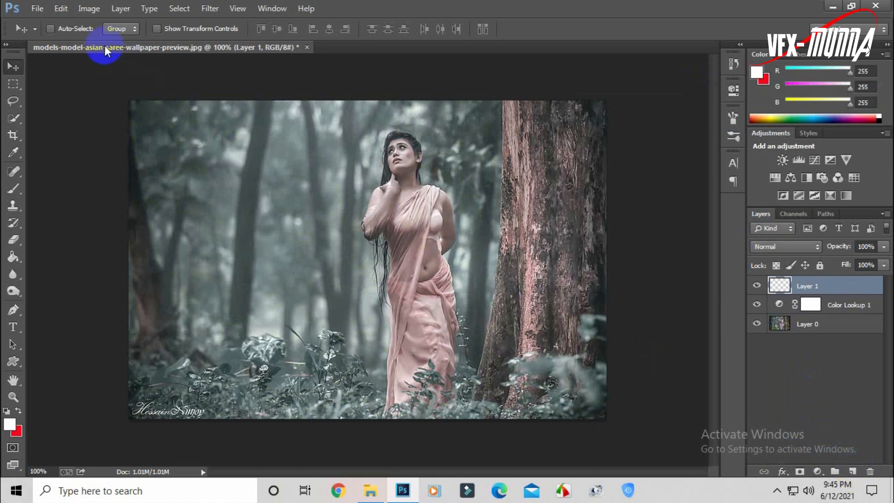
pyautogui.click(85, 13)
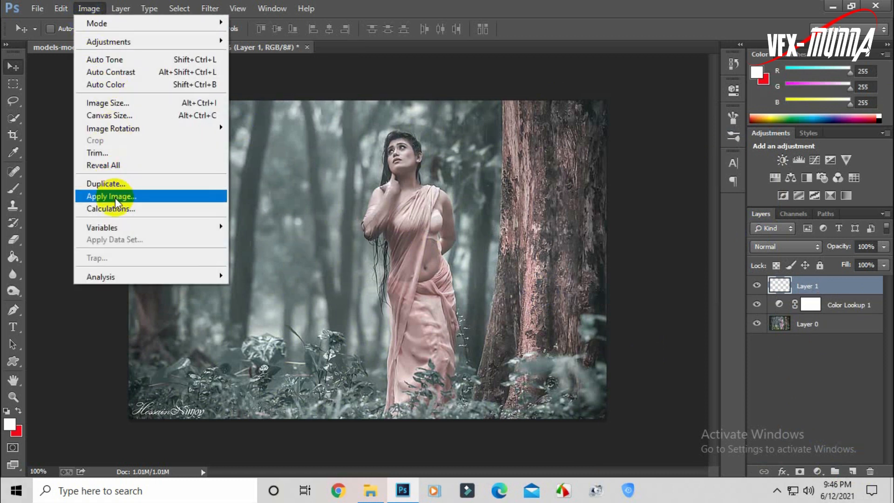
pyautogui.click(171, 197)
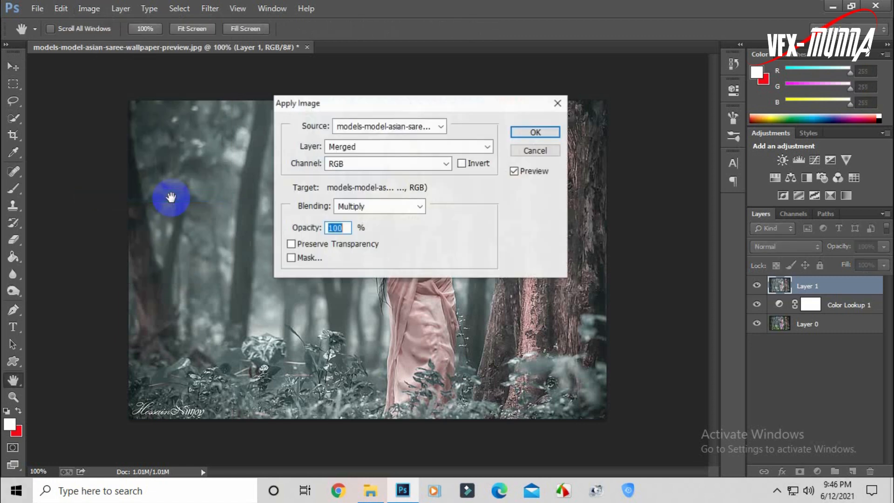
pyautogui.click(552, 134)
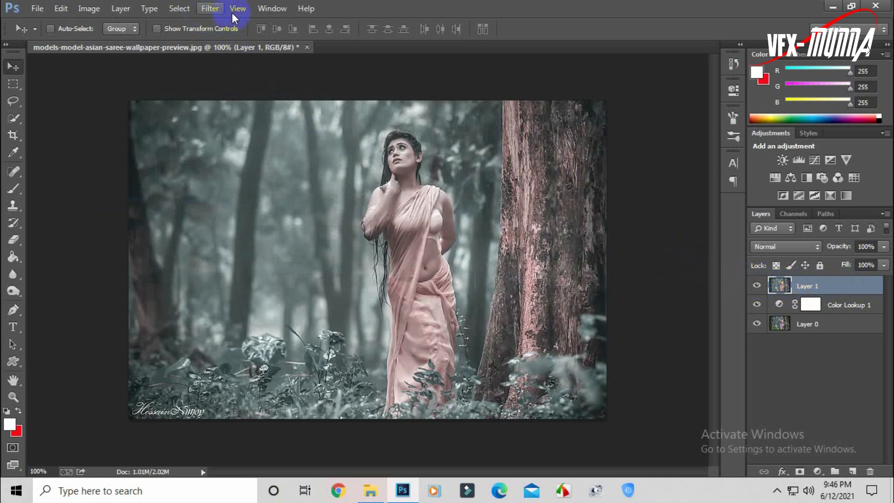
# Start the Camera Raw Filter on the new layer and set Vibrance to +100 and Saturation to +65
pyautogui.click(211, 11)
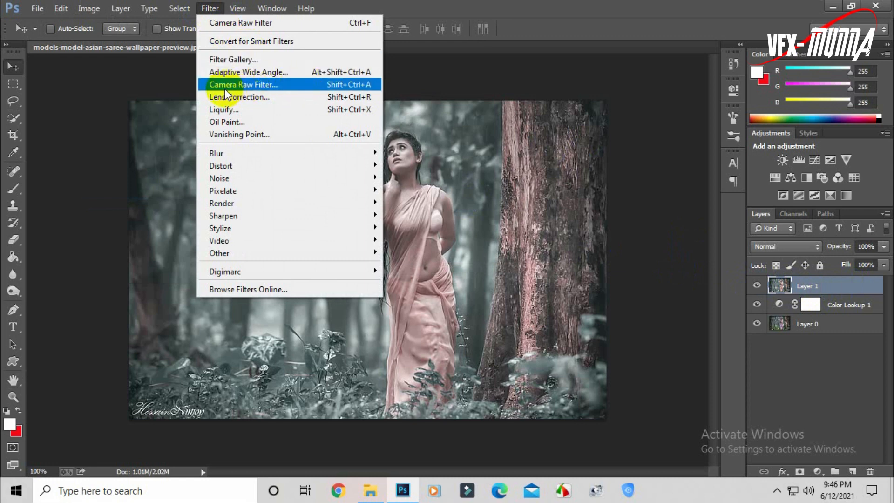
pyautogui.click(297, 84)
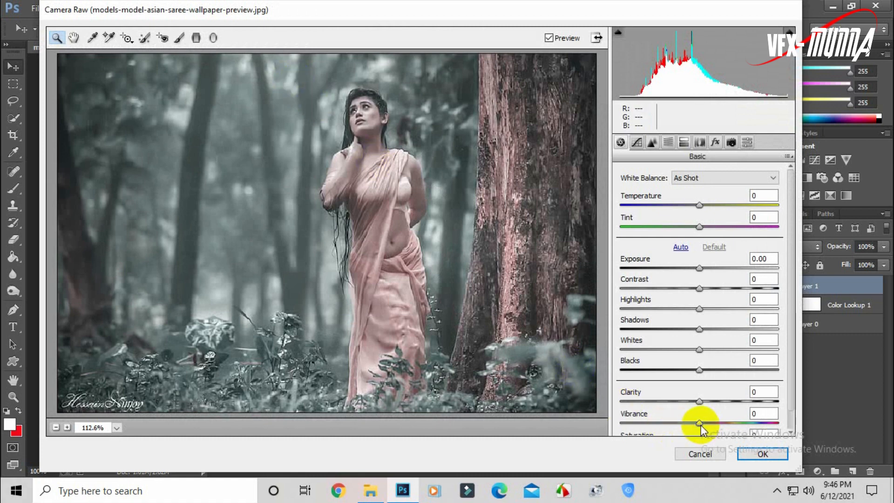
pyautogui.moveTo(699, 424); pyautogui.dragTo(798, 427)
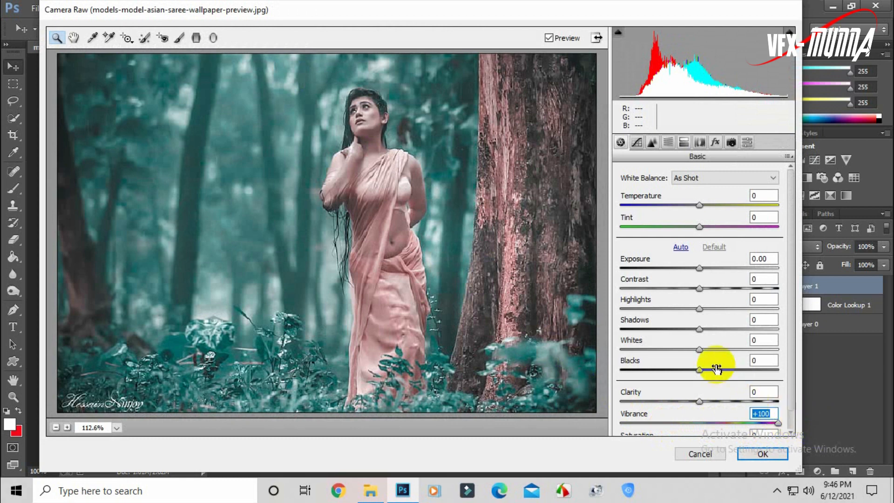
pyautogui.scroll(-1, 720, 362)
pyautogui.moveTo(699, 424); pyautogui.dragTo(753, 424)
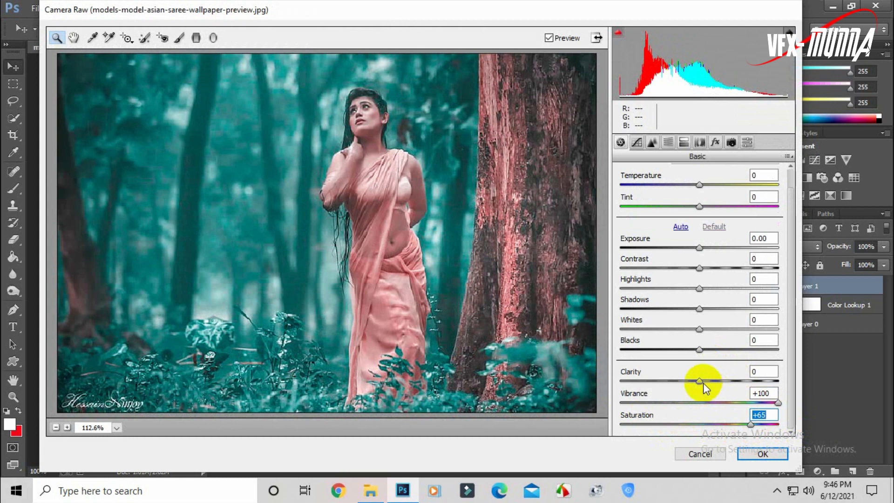
# Set Clarity to +32, Blacks to -30, Whites to +35, Highlights to -46, Contrast to +20 and Exposure to -0.15
pyautogui.moveTo(703, 383); pyautogui.dragTo(728, 385)
pyautogui.moveTo(699, 349); pyautogui.dragTo(729, 329)
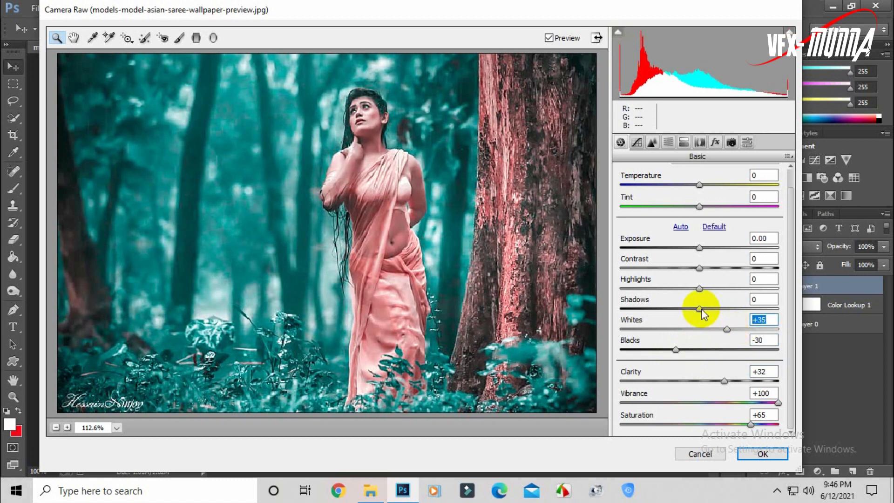
pyautogui.moveTo(699, 288); pyautogui.dragTo(664, 294)
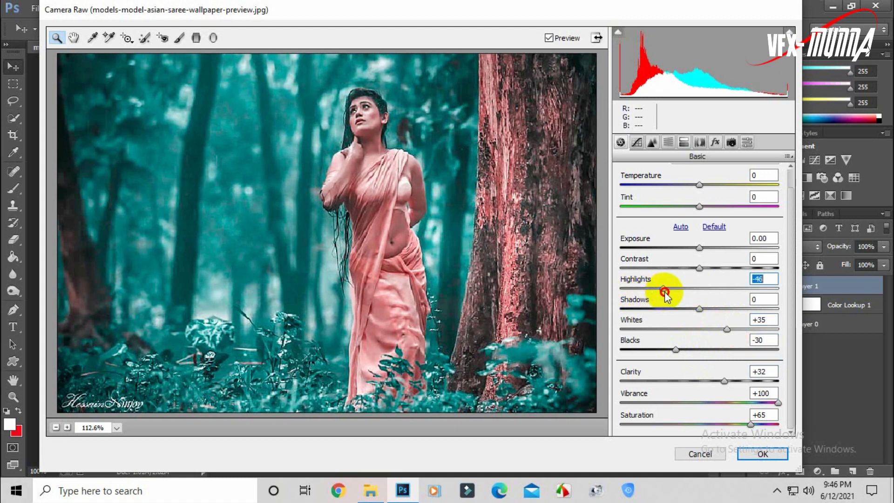
pyautogui.moveTo(701, 268)
pyautogui.mouseDown()
pyautogui.moveTo(715, 268)
pyautogui.moveTo(699, 251)
pyautogui.mouseUp()
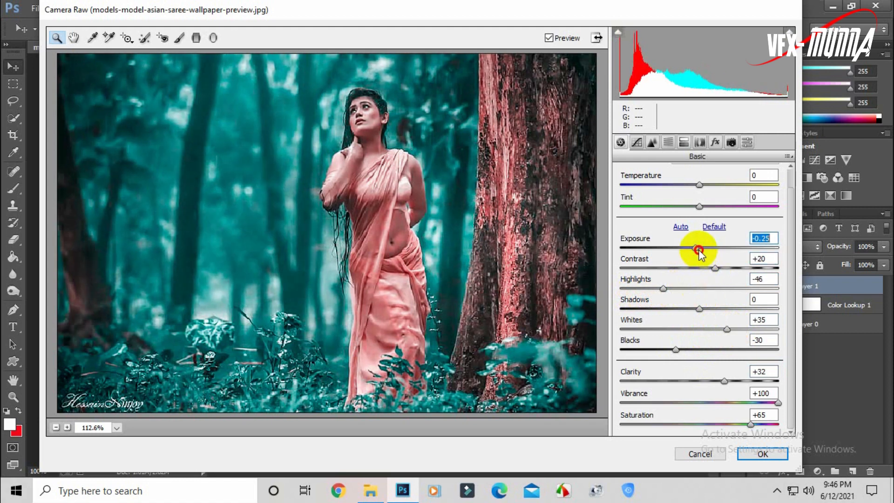
# Set the parametric tone curve's Highlights to -48 and Lights to about +12, and apply sharpening amount 18 with strong luminance noise reduction
pyautogui.click(636, 142)
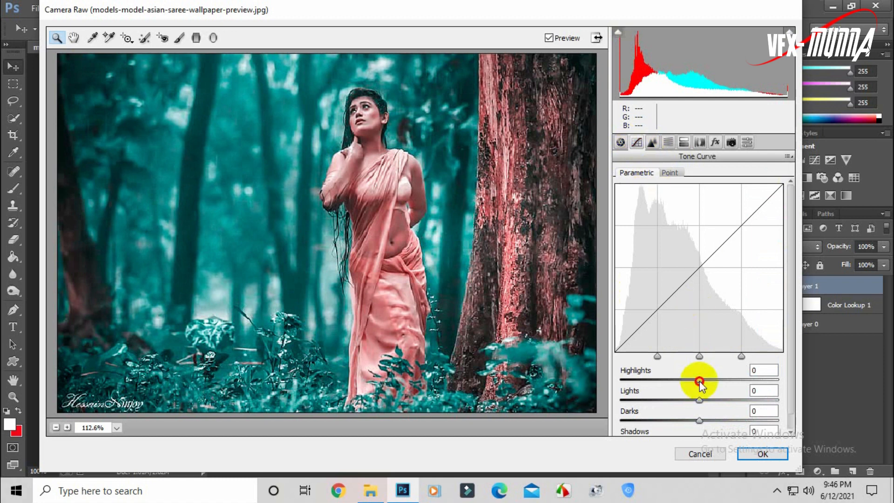
pyautogui.moveTo(699, 379); pyautogui.dragTo(709, 400)
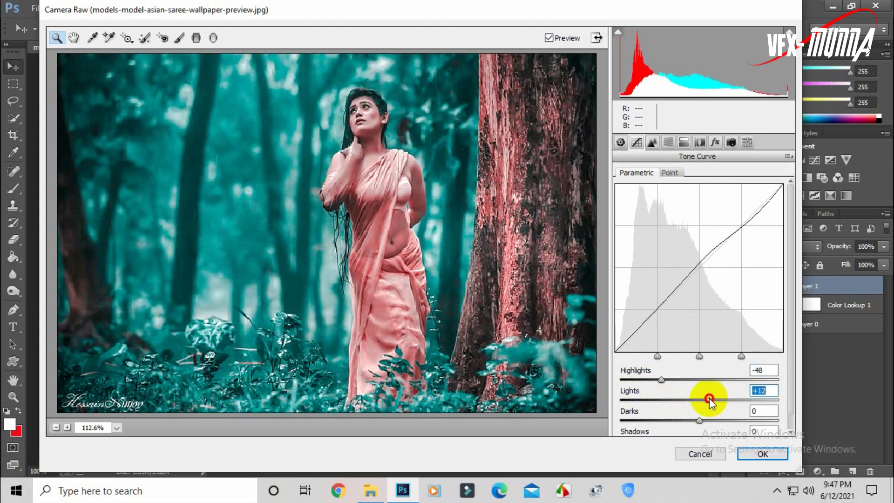
pyautogui.click(657, 143)
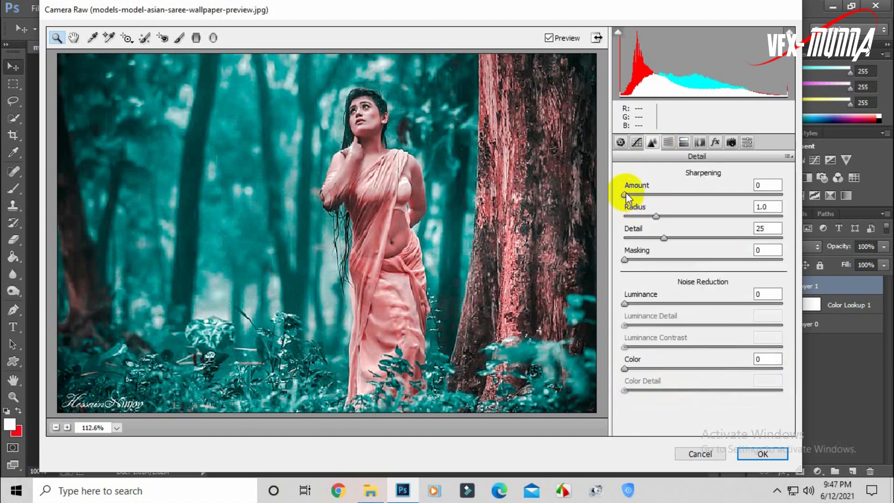
pyautogui.moveTo(625, 193); pyautogui.dragTo(645, 193)
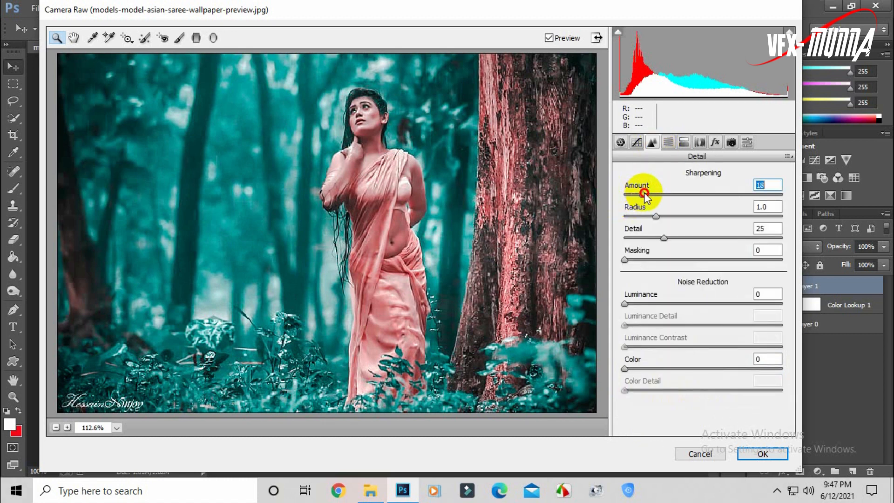
pyautogui.click(627, 305)
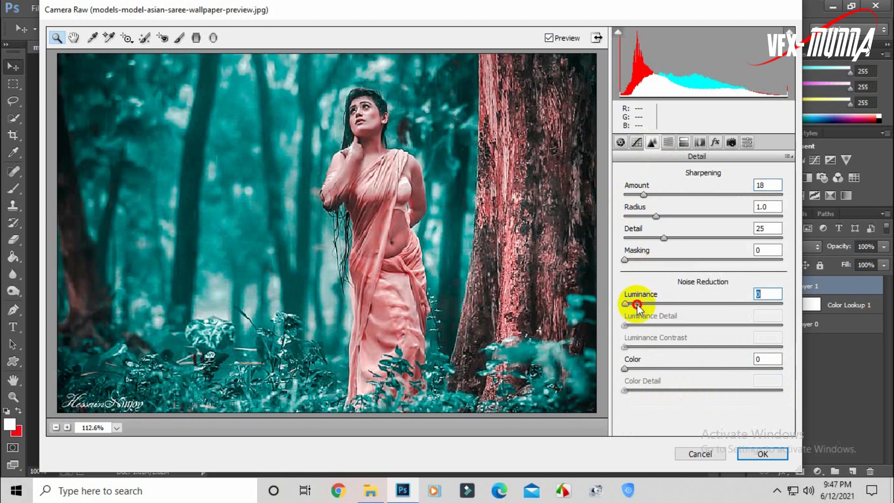
pyautogui.moveTo(627, 305); pyautogui.dragTo(753, 305)
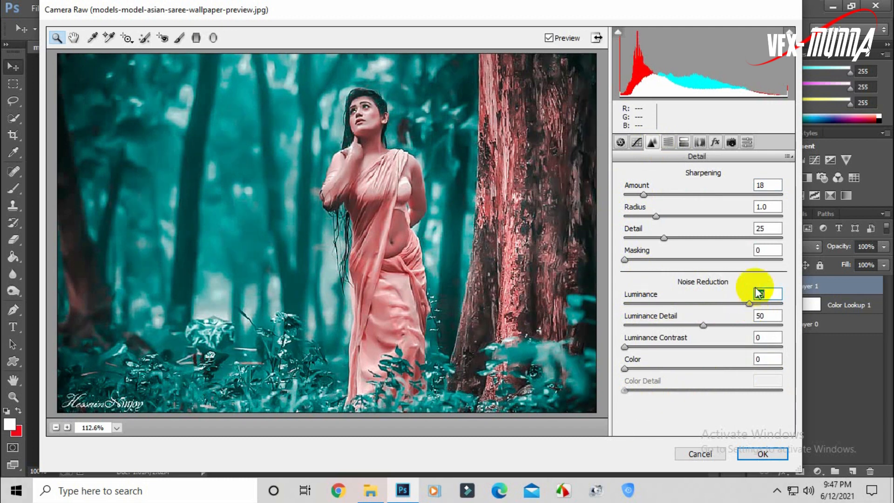
# In Camera Calibration, set Blue Primary saturation to +32 and hue to +5, and Green Primary saturation to +52 and hue to -20
pyautogui.click(715, 142)
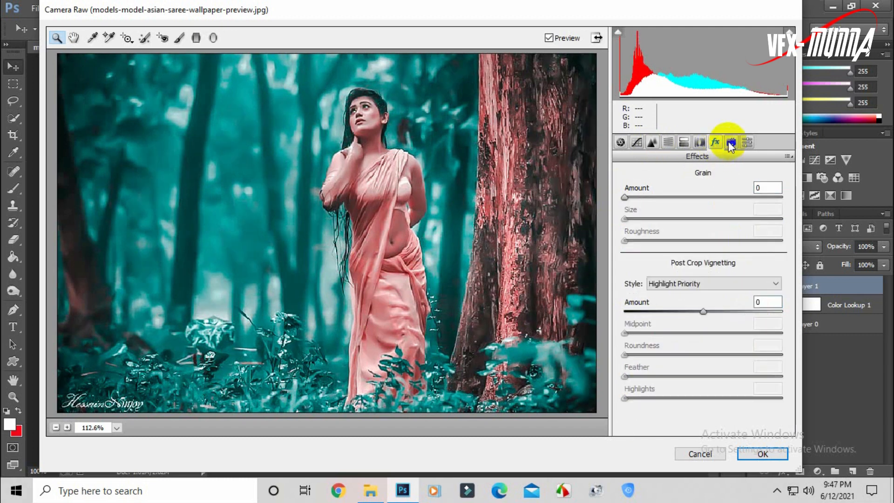
pyautogui.click(731, 143)
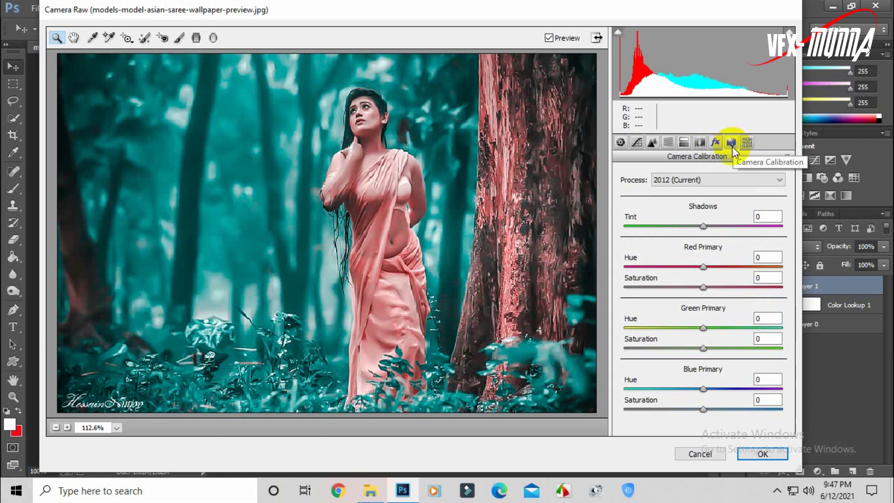
pyautogui.moveTo(702, 410); pyautogui.dragTo(709, 384)
pyautogui.moveTo(703, 348)
pyautogui.mouseDown()
pyautogui.moveTo(769, 349)
pyautogui.moveTo(649, 332)
pyautogui.moveTo(701, 334)
pyautogui.moveTo(691, 339)
pyautogui.mouseUp()
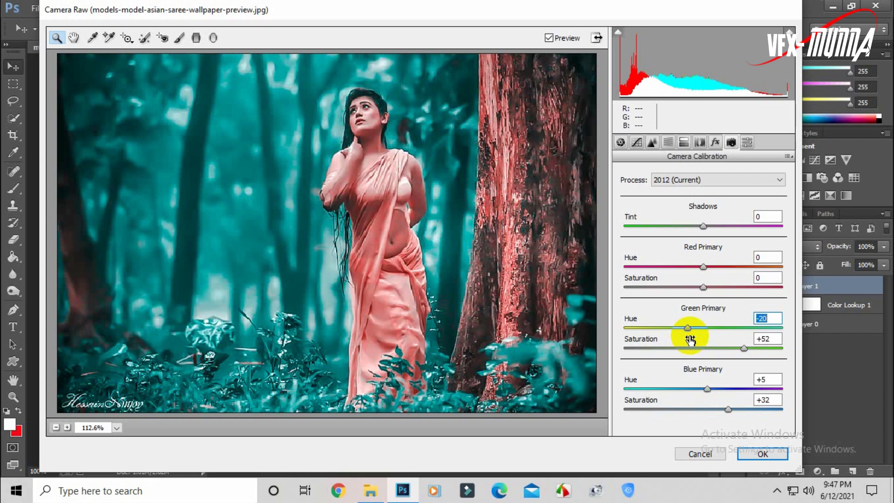
# Set the basic Exposure adjustment to -0.05
pyautogui.click(620, 142)
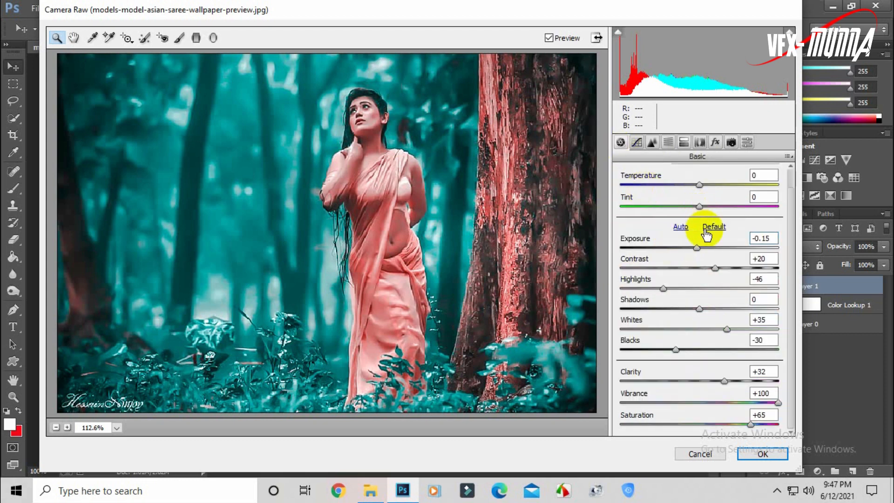
pyautogui.click(699, 247)
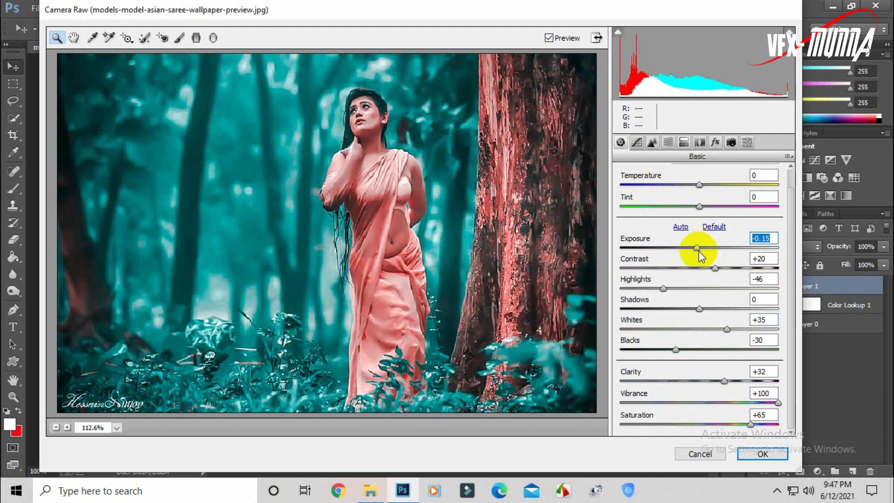
pyautogui.moveTo(698, 250); pyautogui.dragTo(701, 250)
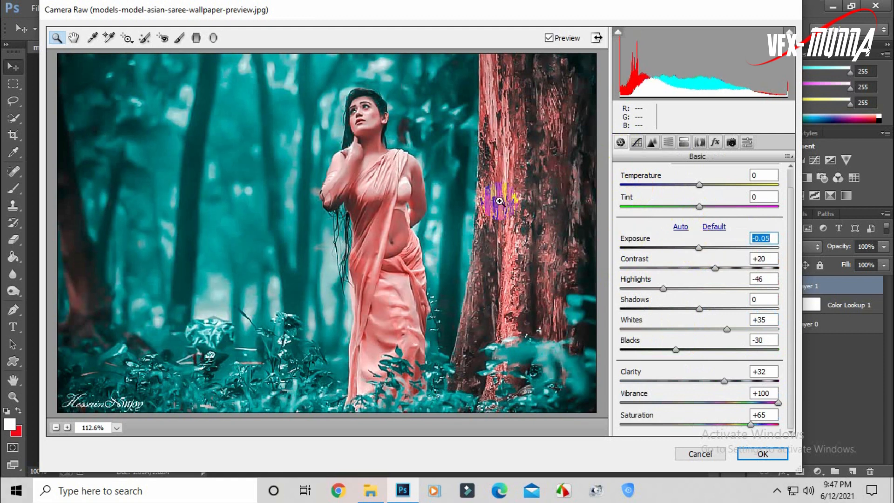
# Brush a local adjustment over the woman's neck and torso, with Exposure at +0.25 and Noise Reduction at +100
pyautogui.click(180, 43)
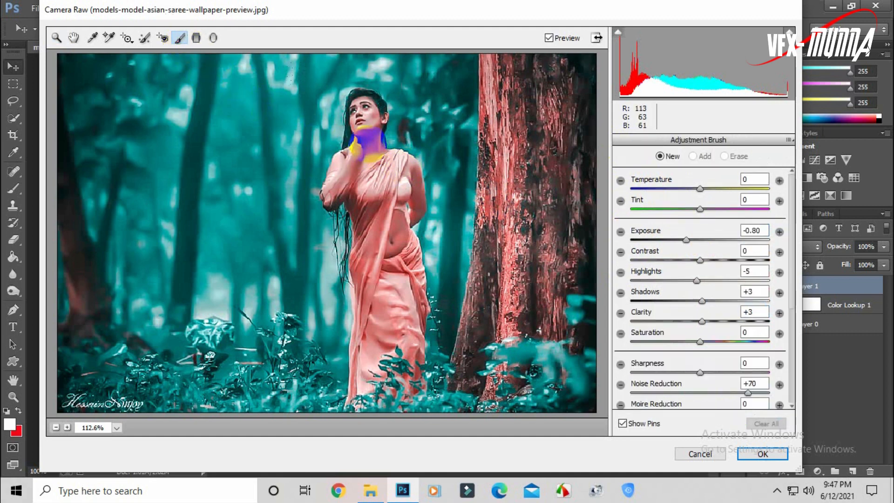
pyautogui.click(375, 135)
pyautogui.click(399, 244)
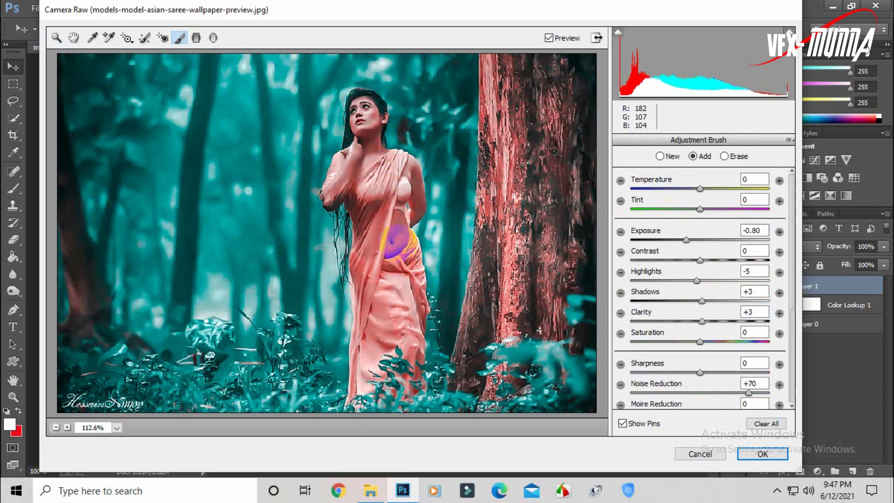
pyautogui.moveTo(687, 239); pyautogui.dragTo(705, 239)
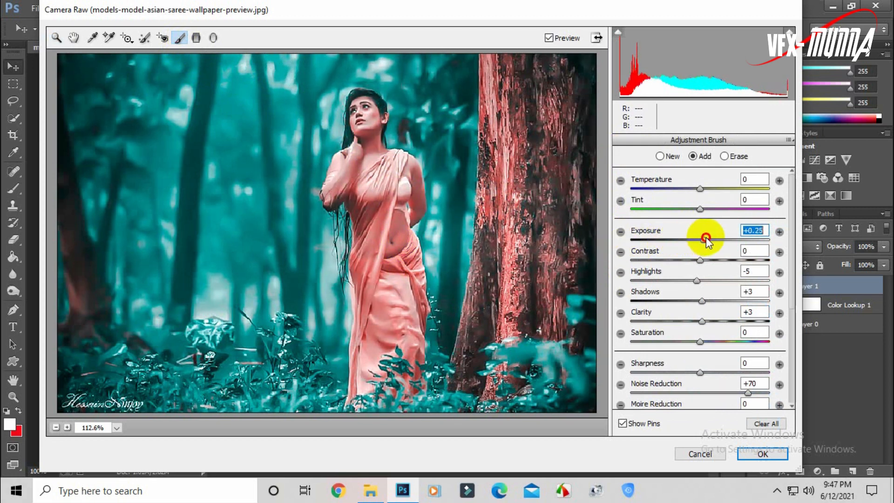
pyautogui.click(758, 394)
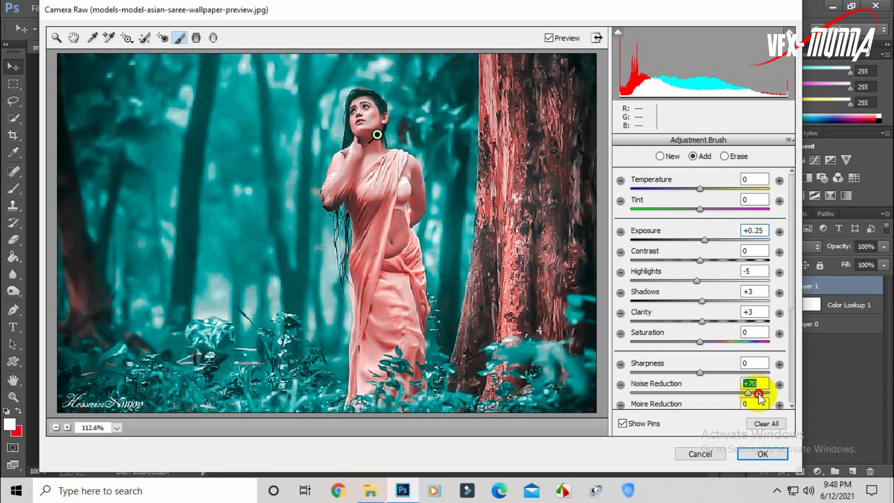
pyautogui.moveTo(759, 395); pyautogui.dragTo(807, 399)
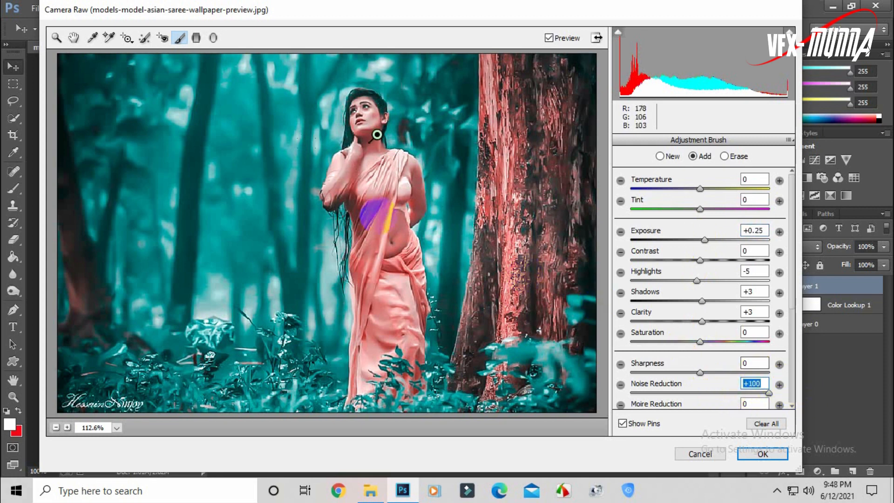
# Draw a large Radial Filter ellipse, tilt it, and move it so it surrounds the woman
pyautogui.click(214, 39)
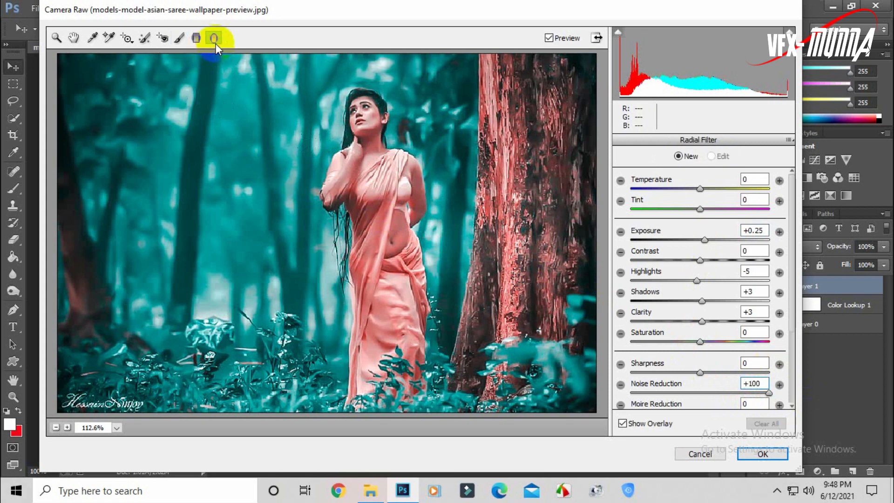
pyautogui.moveTo(313, 143); pyautogui.dragTo(411, 251)
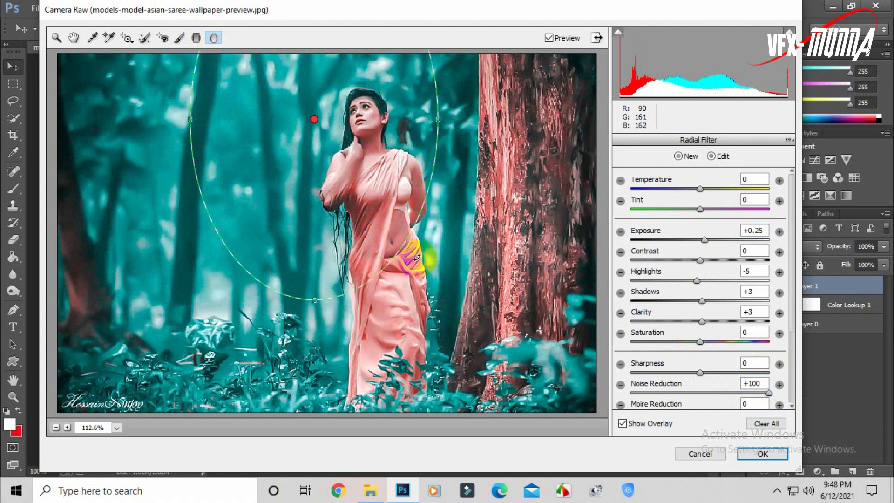
pyautogui.moveTo(463, 223); pyautogui.dragTo(468, 123)
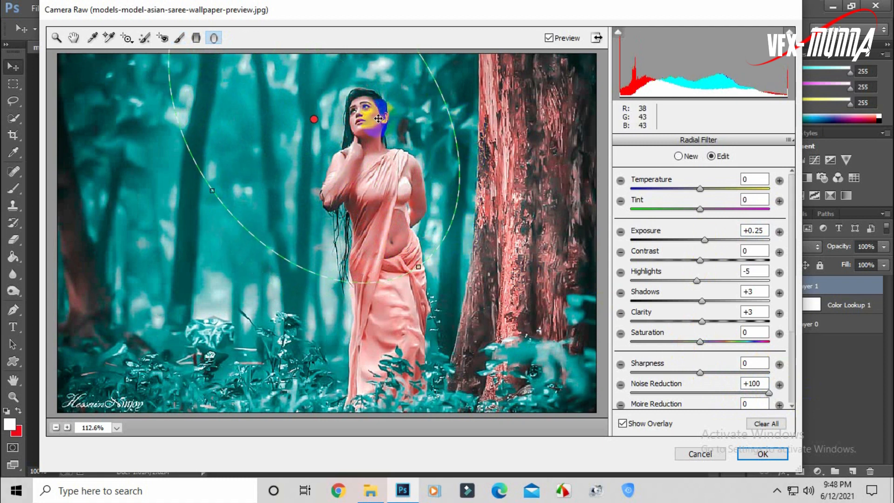
pyautogui.moveTo(383, 127); pyautogui.dragTo(428, 196)
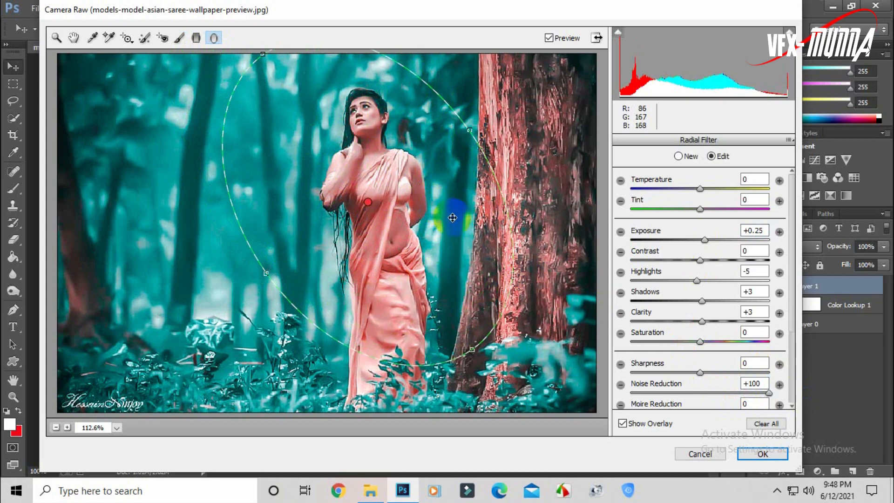
# Set the Radial Filter's Exposure to -0.90, refine the ellipse's tilt and position around the woman, and apply the Camera Raw edits
pyautogui.moveTo(703, 240); pyautogui.dragTo(685, 243)
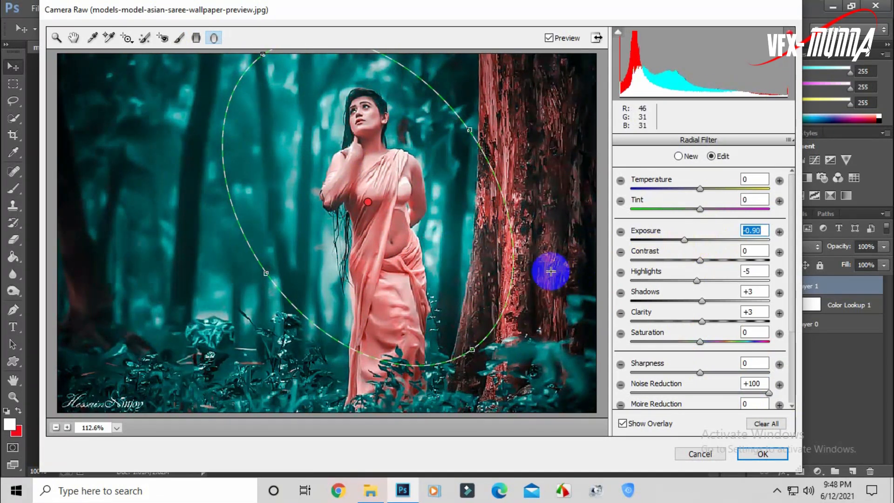
pyautogui.moveTo(541, 268); pyautogui.dragTo(539, 299)
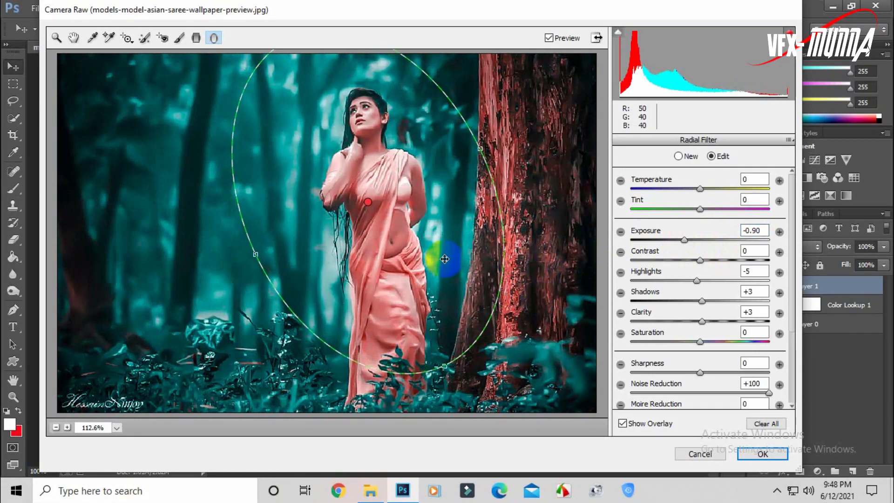
pyautogui.moveTo(442, 260); pyautogui.dragTo(438, 232)
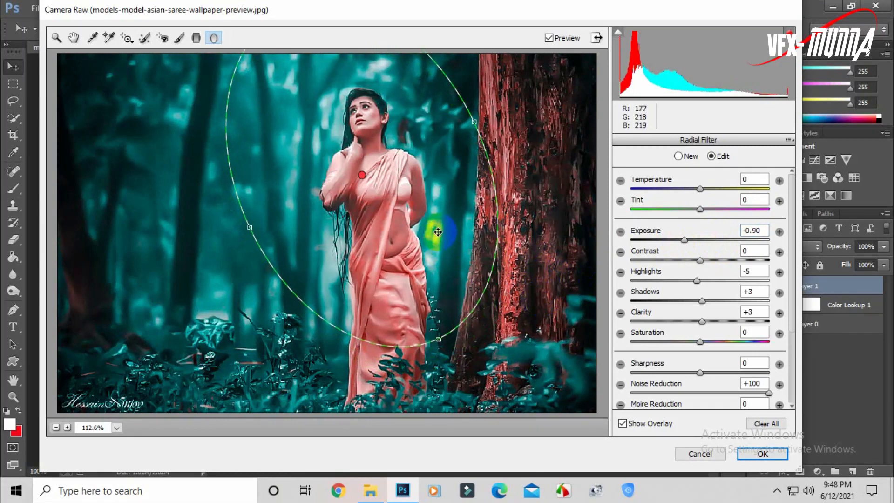
pyautogui.click(762, 454)
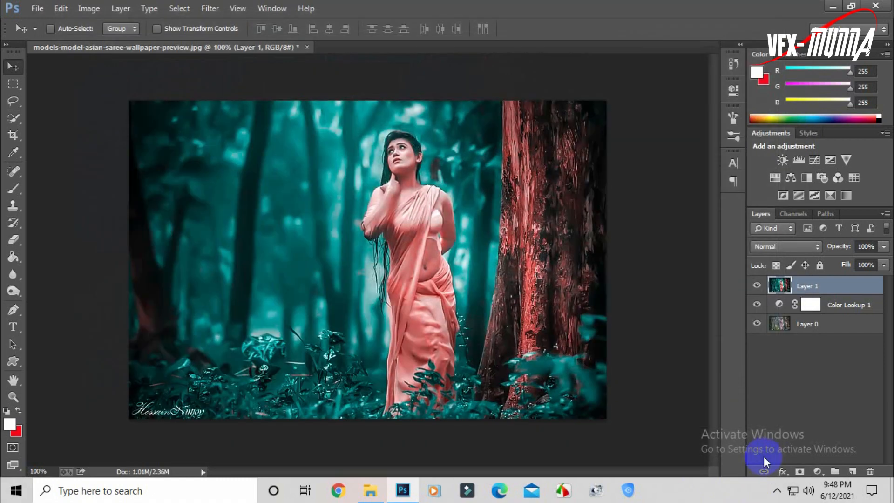
# Add a new layer and paint one soft red glow over the left-hand trees with a 600 px brush
pyautogui.click(852, 471)
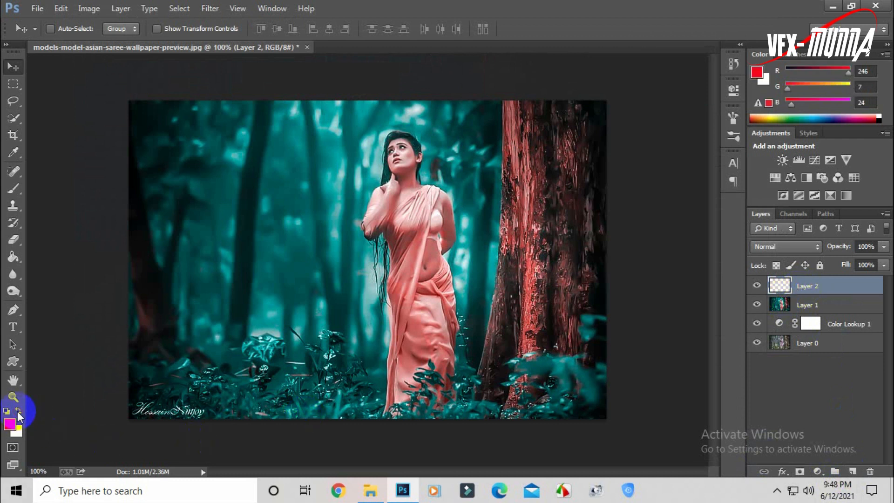
pyautogui.click(12, 192)
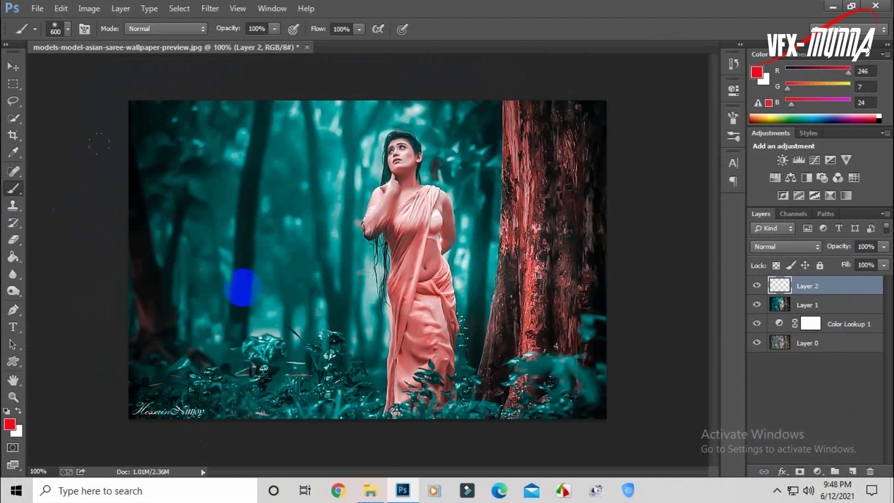
pyautogui.click(235, 274)
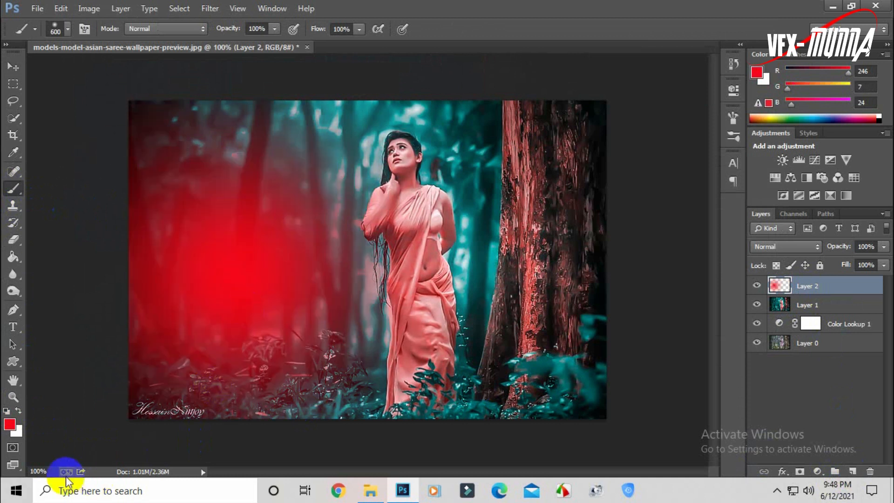
# Paint a soft white spot inside the red glow with a 175 px brush
pyautogui.click(19, 411)
pyautogui.press('[')
pyautogui.press('[')
pyautogui.press('[')
pyautogui.press('[')
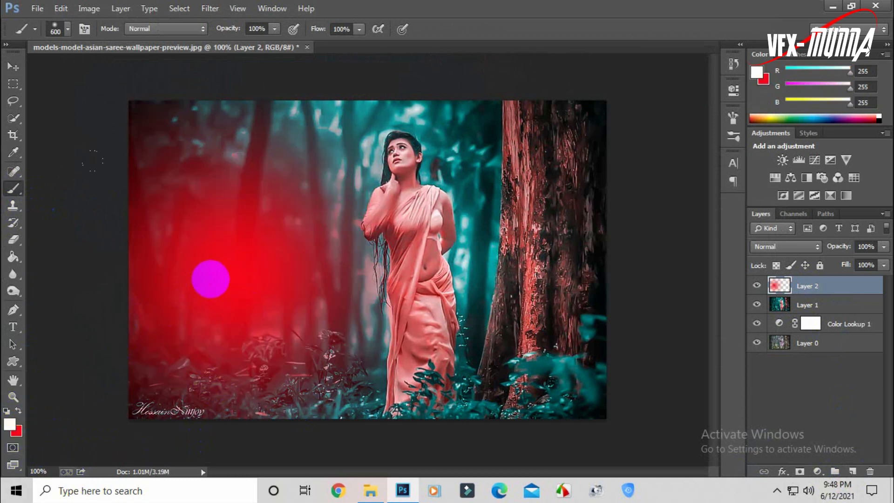
pyautogui.press('[')
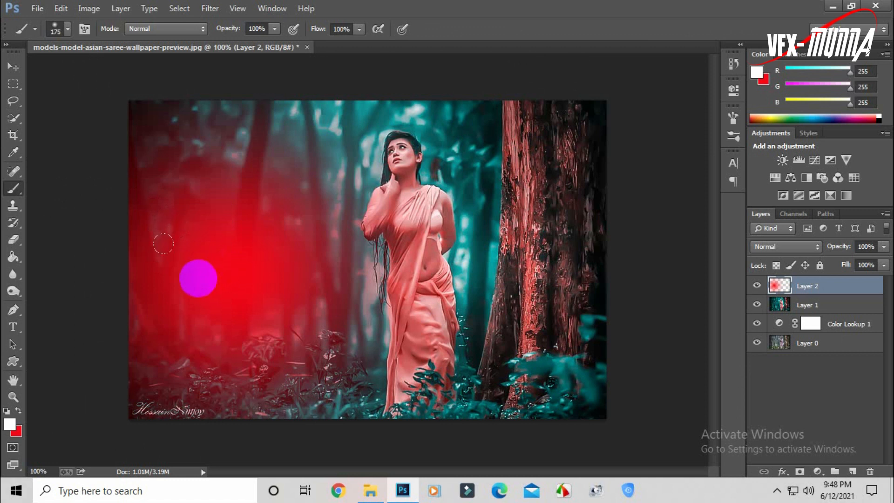
pyautogui.click(197, 278)
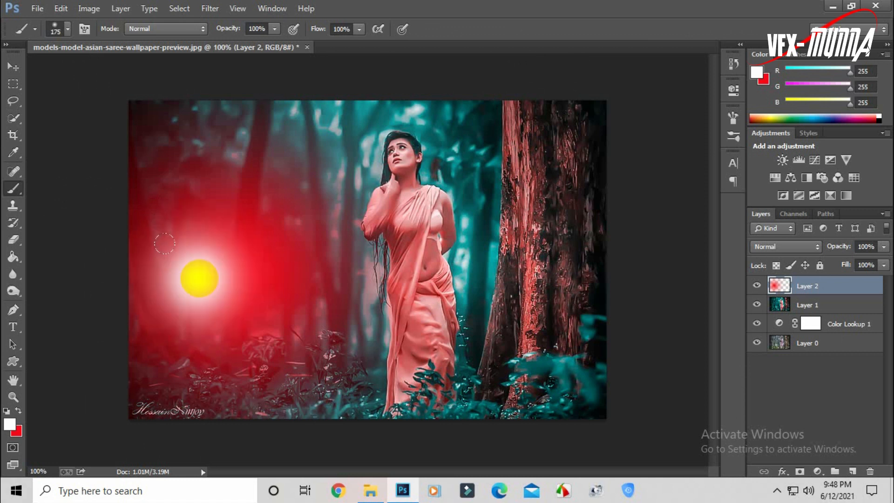
# Set the glow layer's blend mode to Screen and opacity to 75%, and shift the glow slightly up and left
pyautogui.click(781, 249)
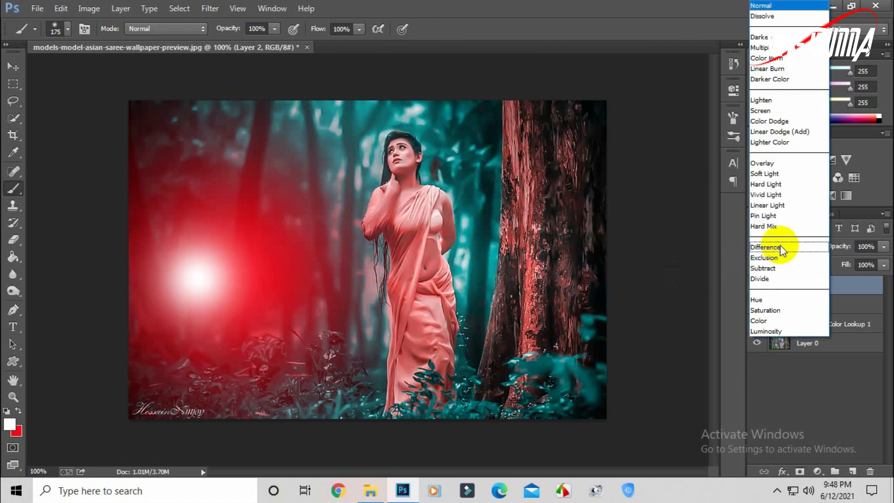
pyautogui.click(761, 112)
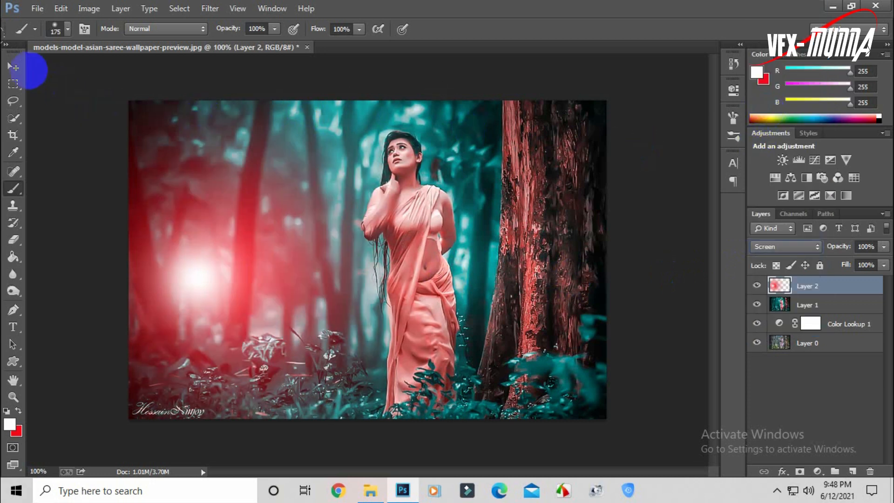
pyautogui.click(13, 66)
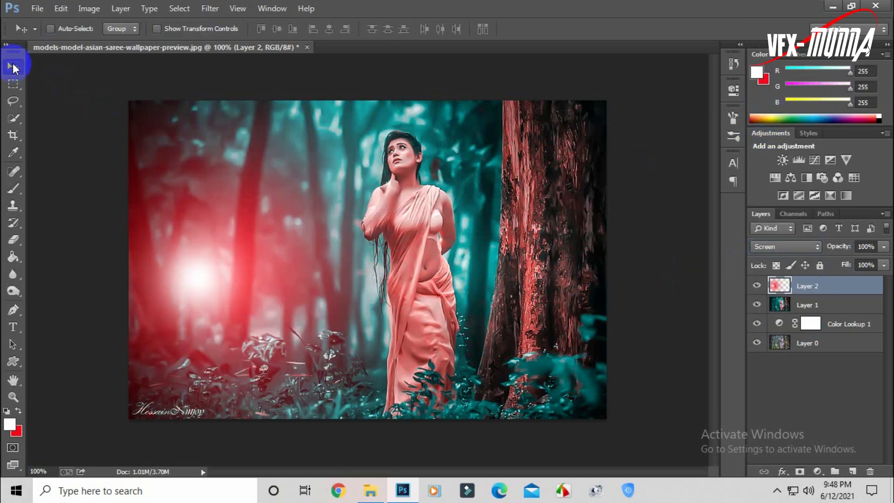
pyautogui.click(884, 246)
pyautogui.click(866, 262)
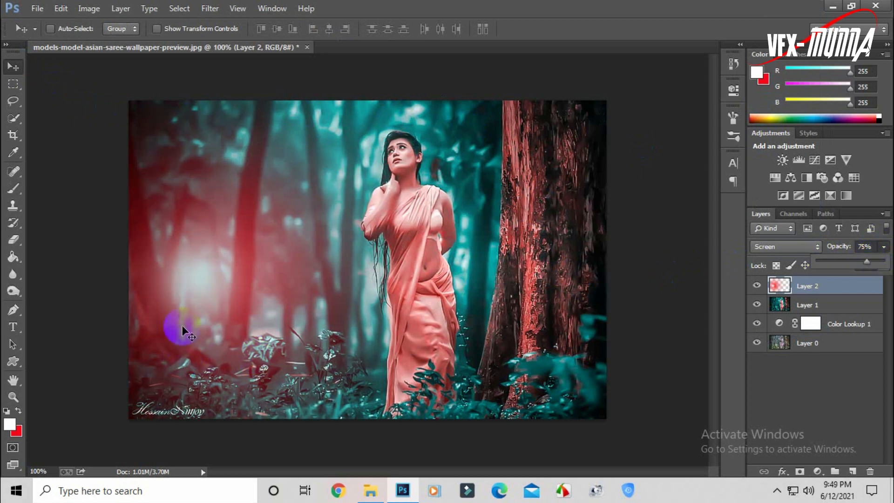
pyautogui.moveTo(183, 325); pyautogui.dragTo(172, 275)
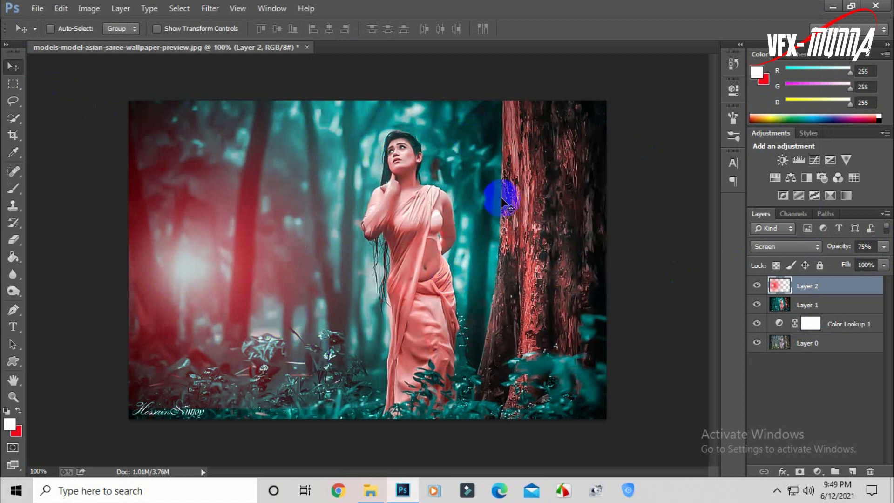
# Save a copy of the finished image in JPEG format with the file name 1
pyautogui.click(37, 8)
pyautogui.click(60, 168)
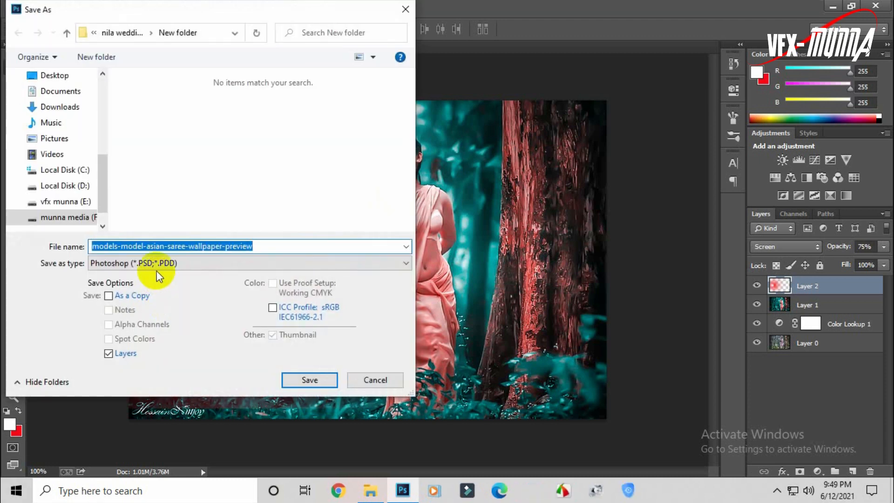
pyautogui.click(158, 263)
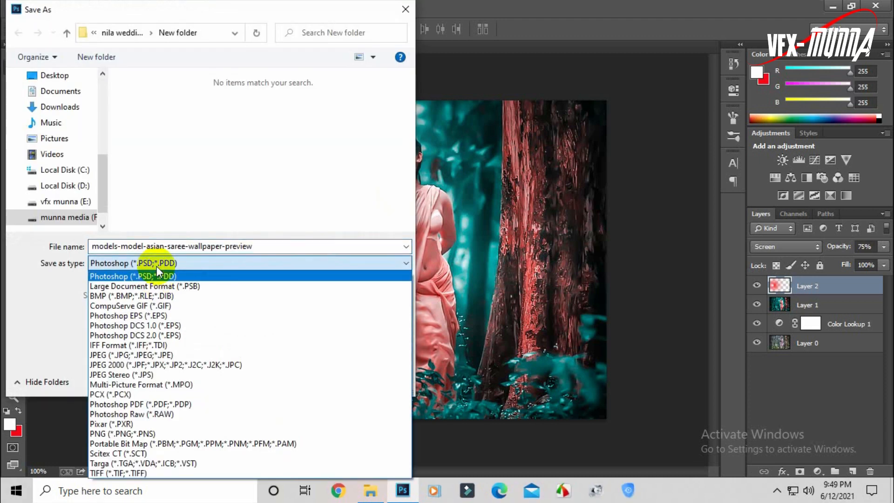
pyautogui.click(135, 354)
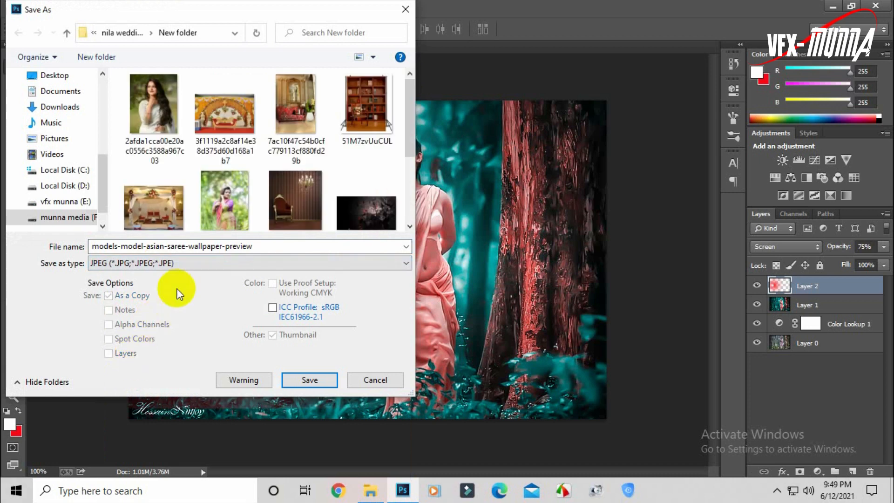
pyautogui.doubleClick(238, 247)
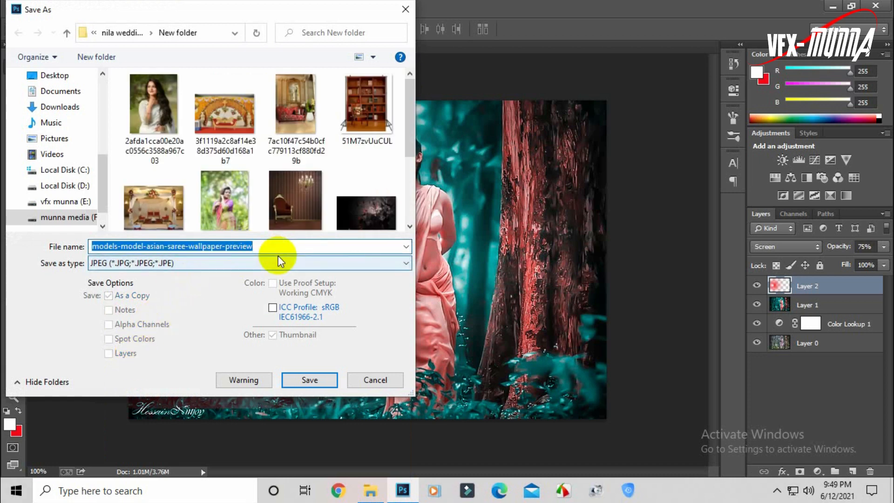
pyautogui.write('1')
pyautogui.click(307, 379)
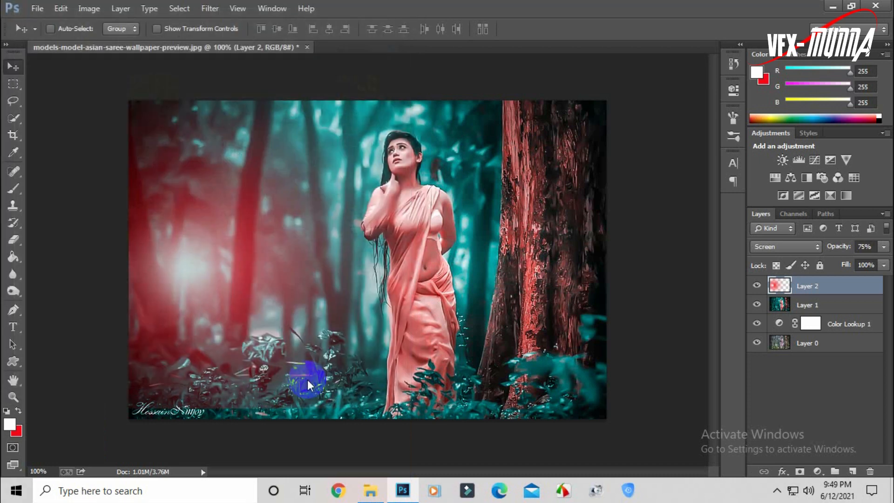
pyautogui.click(514, 120)
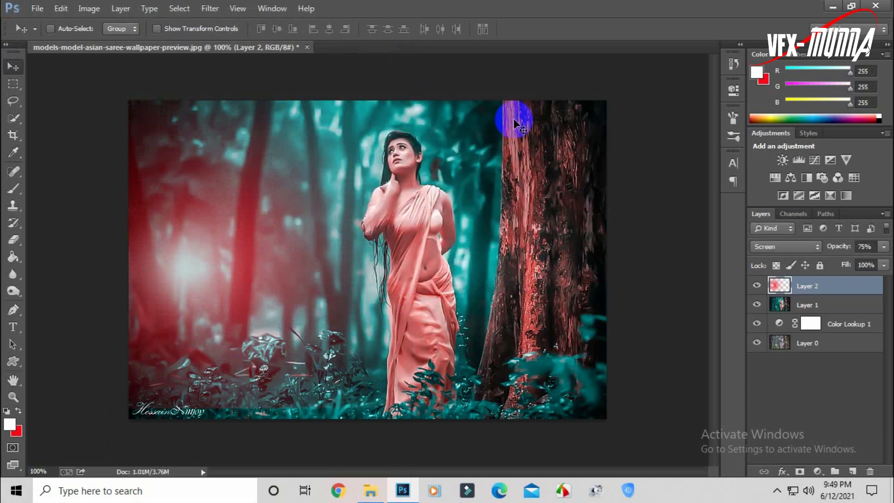